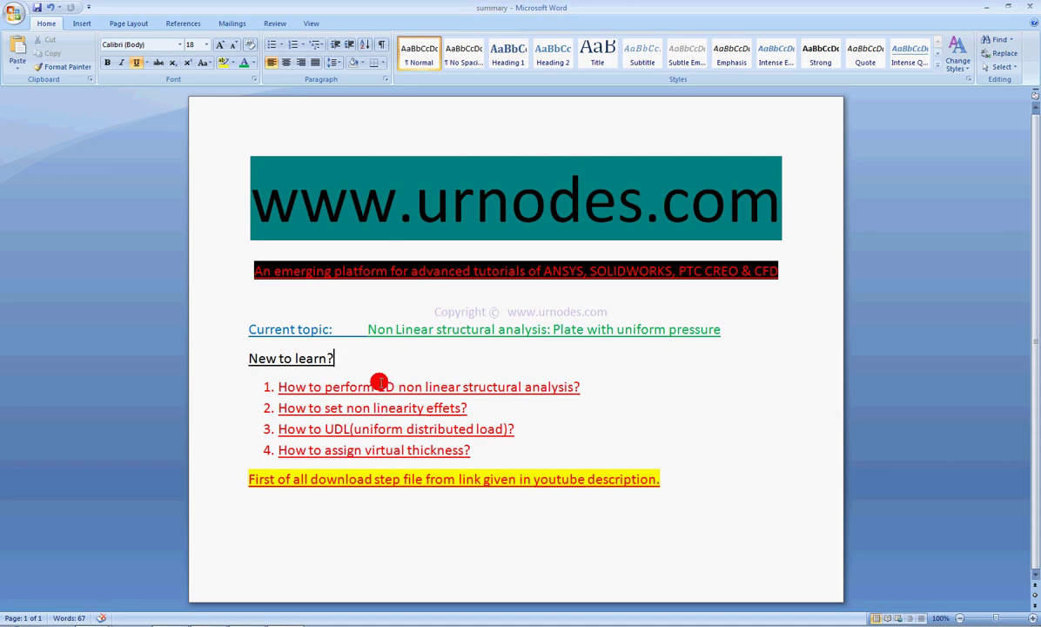
# Step: Retype the final 'D' of '3D' in the first question
pyautogui.click(395, 386)
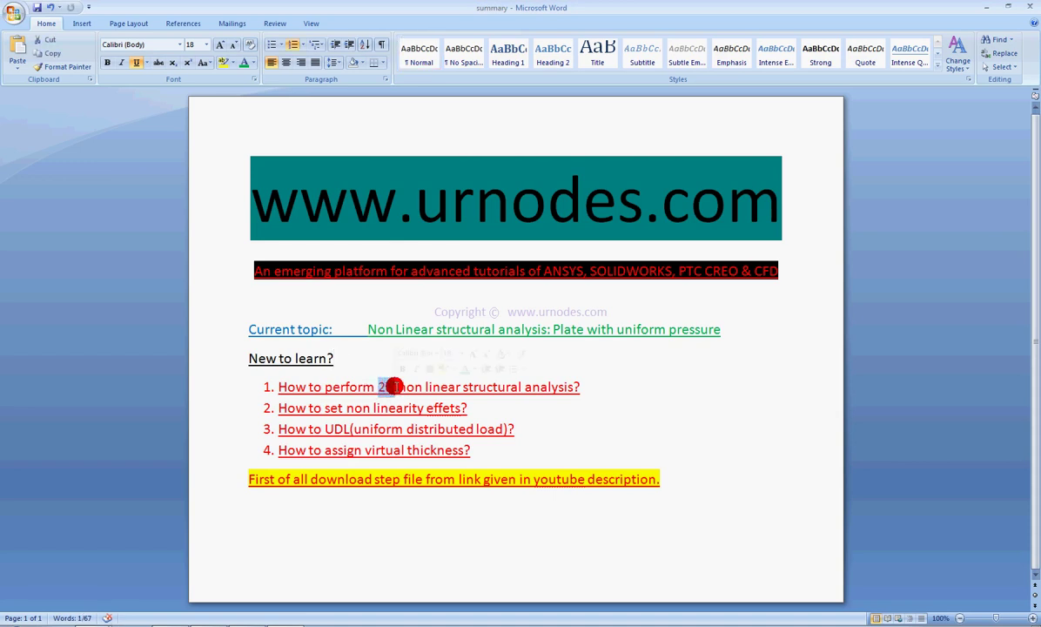
pyautogui.press('BackSpace')
pyautogui.write('D')
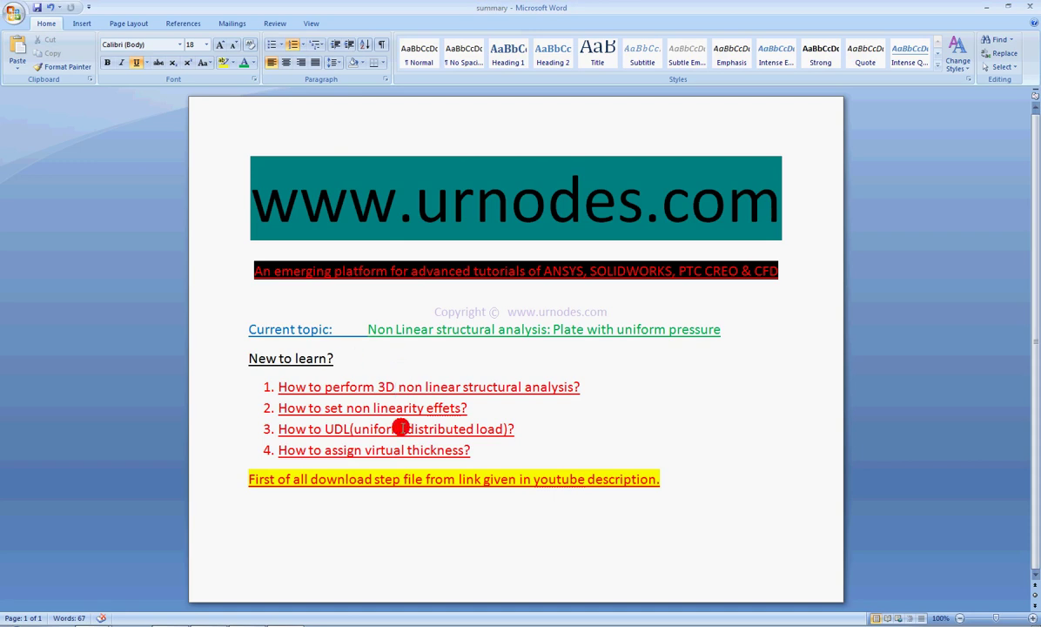
# Step: Delete the fourth question about virtual thickness and switch to ANSYS Workbench
pyautogui.moveTo(483, 454); pyautogui.dragTo(271, 463)
pyautogui.press('Delete')
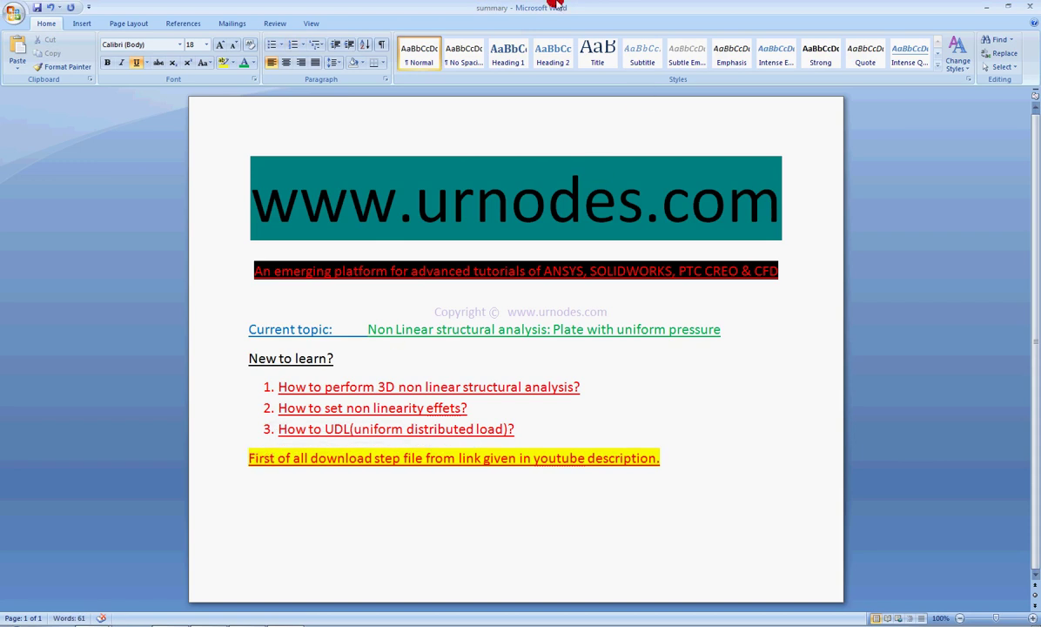
pyautogui.click(194, 624)
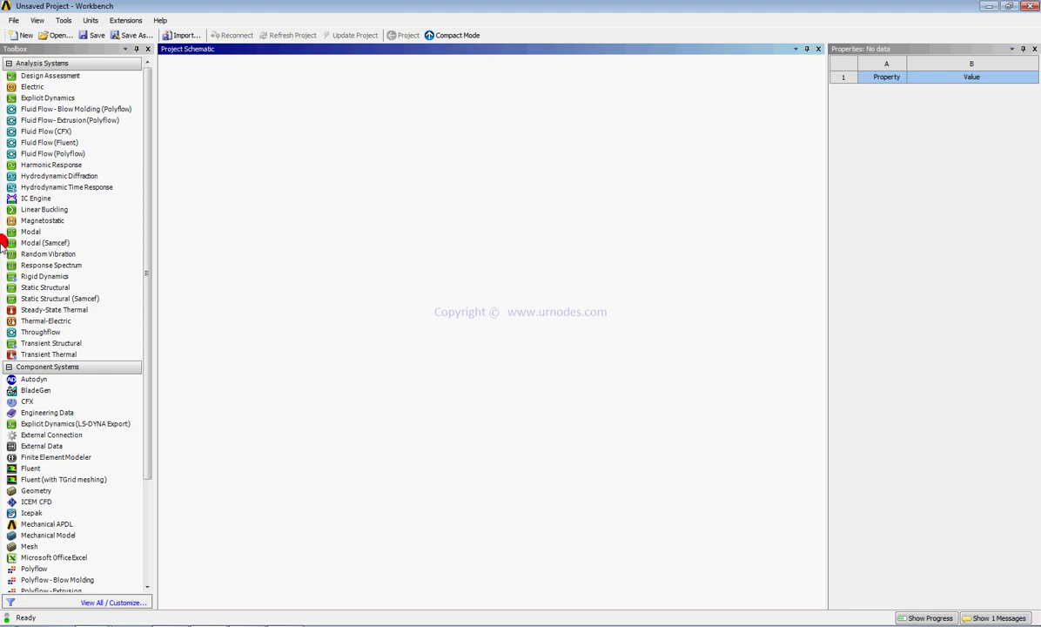
# Step: Add a Static Structural analysis and import 2D plate.STEP as its geometry
pyautogui.moveTo(45, 288); pyautogui.dragTo(224, 108)
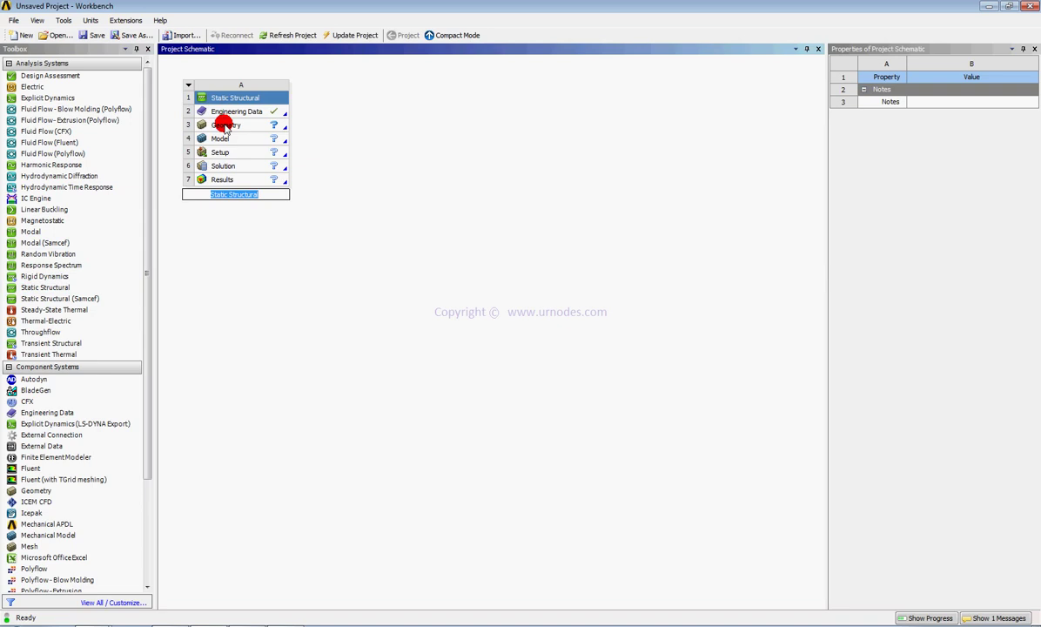
pyautogui.click(224, 125)
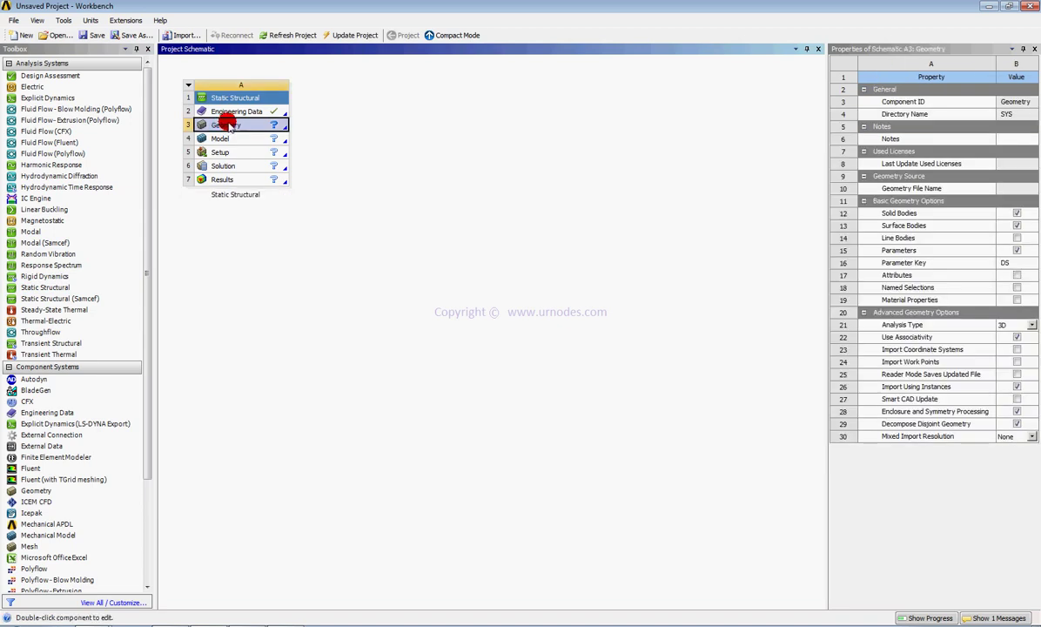
pyautogui.rightClick(228, 126)
pyautogui.moveTo(261, 145)
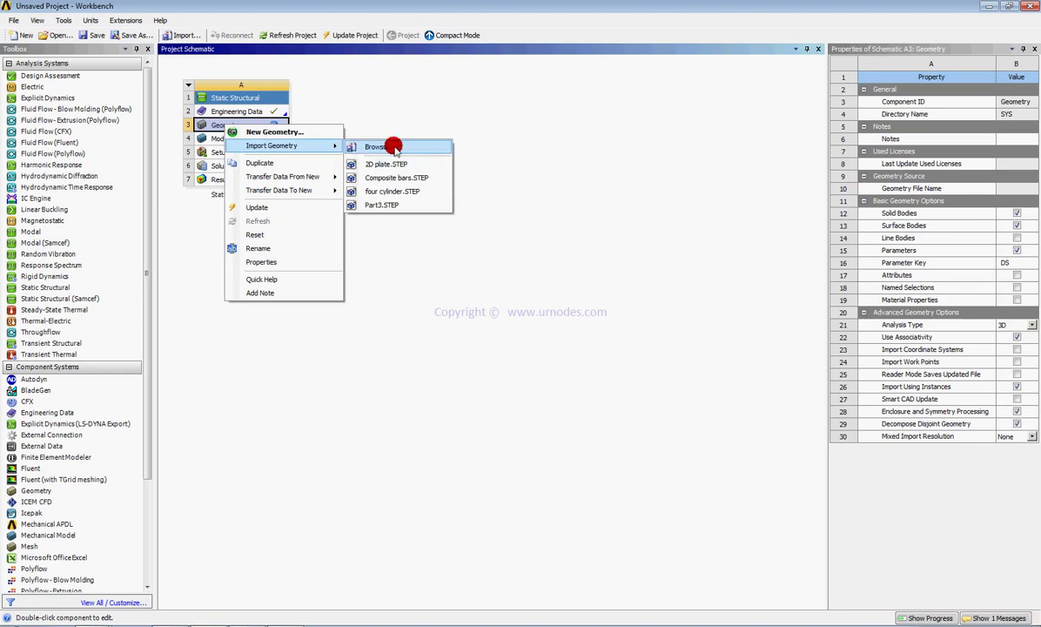
pyautogui.click(394, 164)
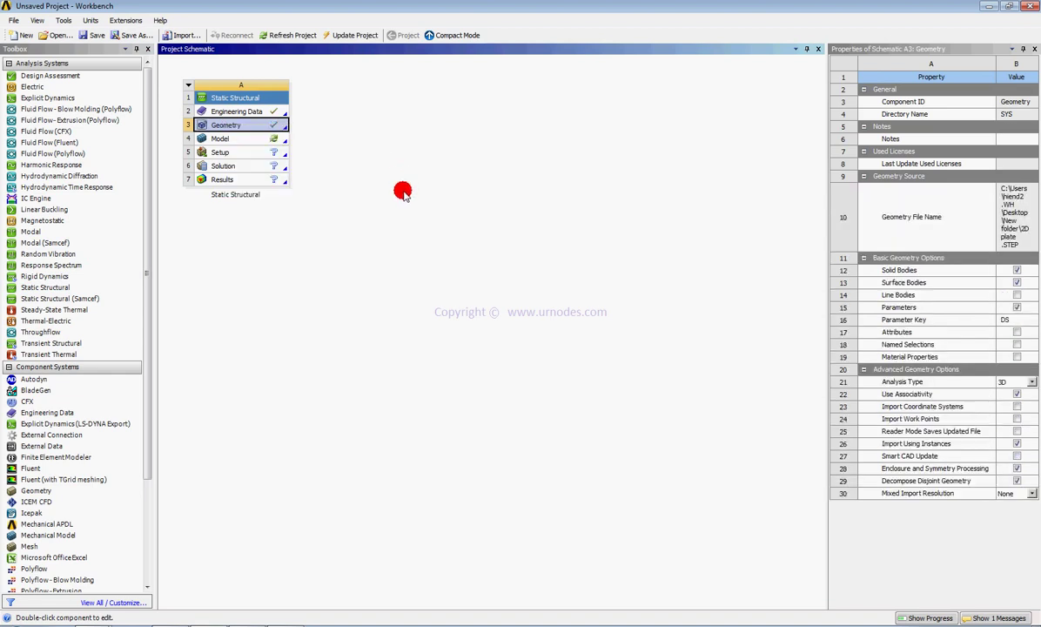
# Step: Open the model in Mechanical, select the 2D plate body, and restore Word's fourth question
pyautogui.click(221, 139)
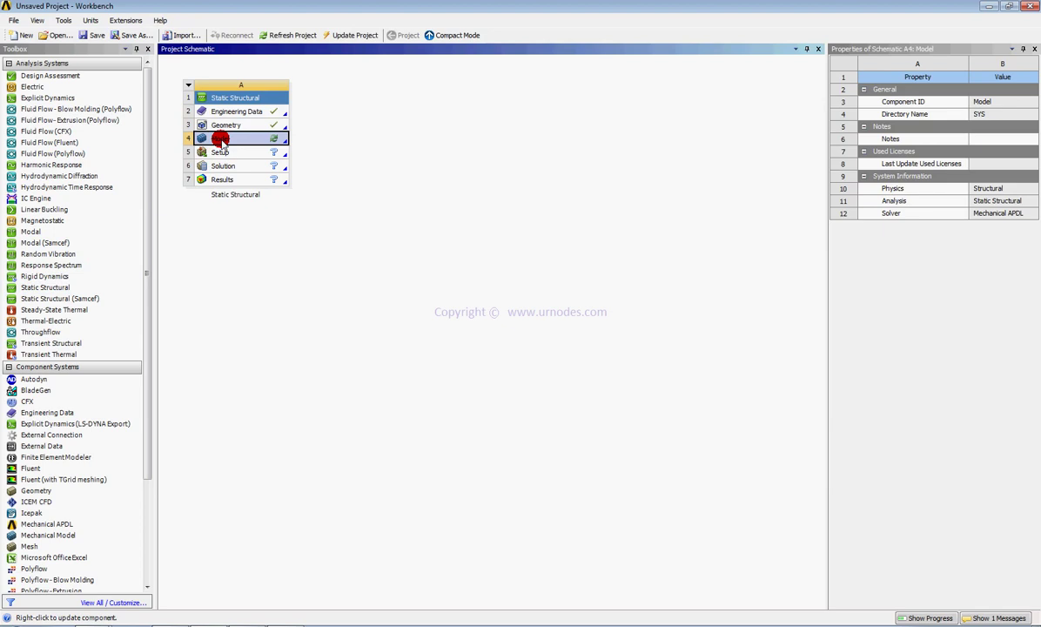
pyautogui.rightClick(222, 140)
pyautogui.click(233, 148)
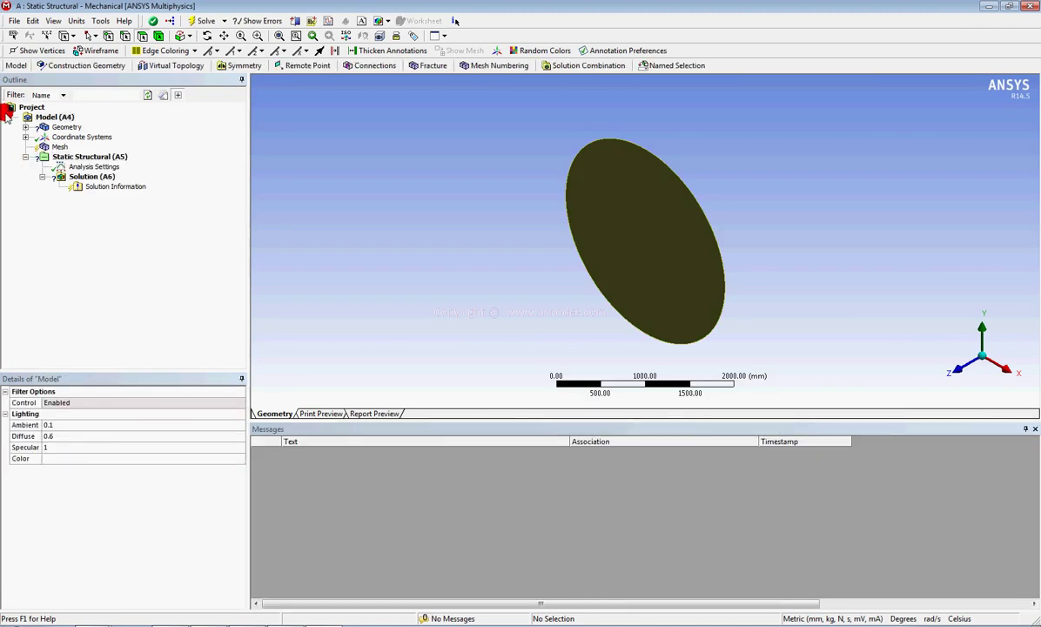
pyautogui.click(25, 128)
pyautogui.click(73, 137)
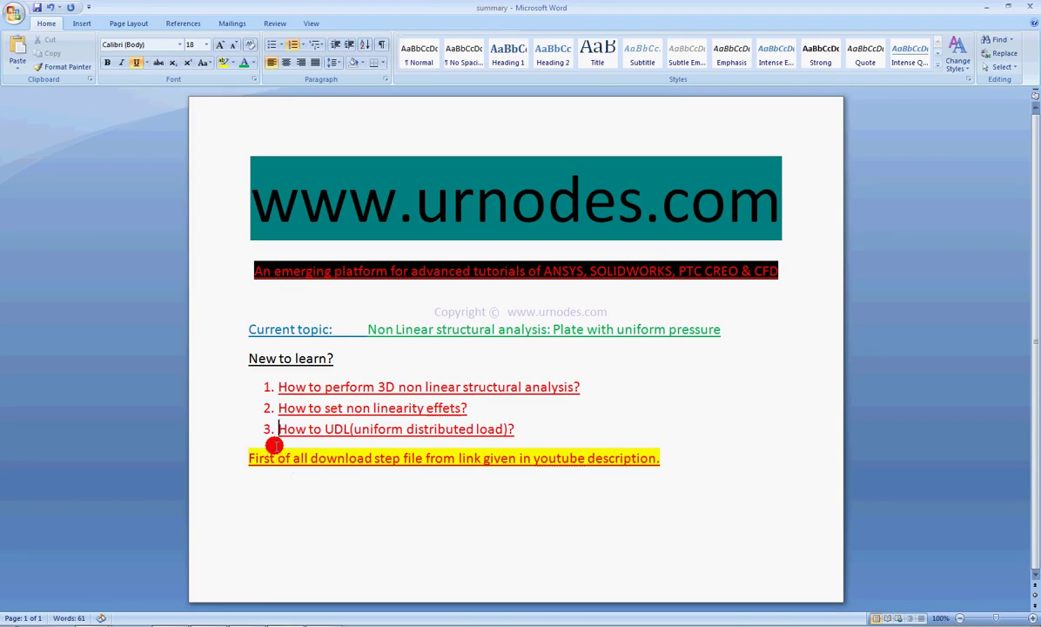
pyautogui.hotkey('ctrl', 'z')
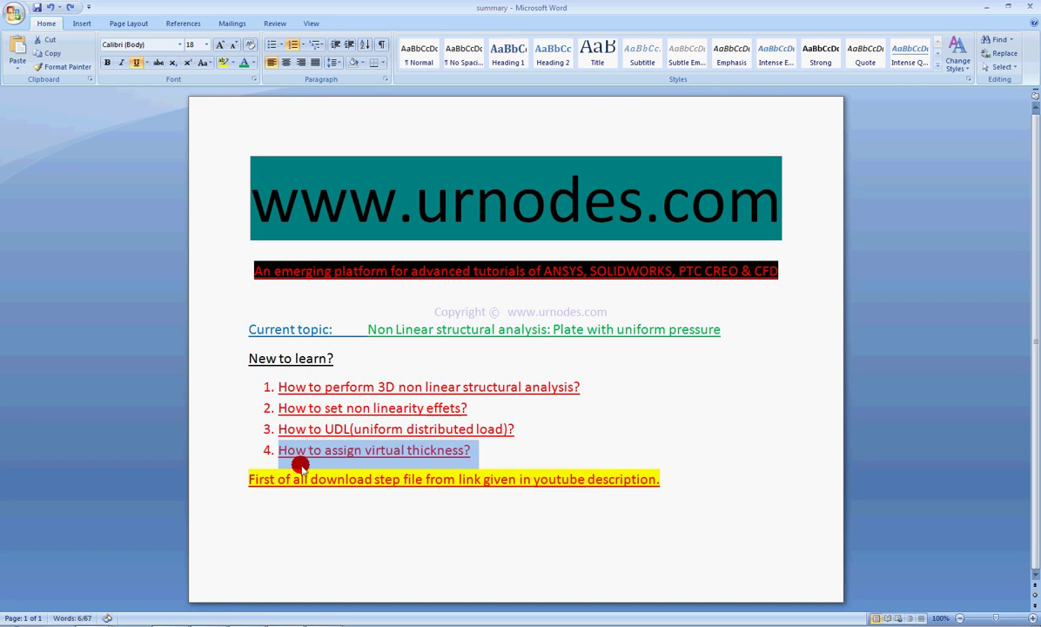
pyautogui.click(372, 454)
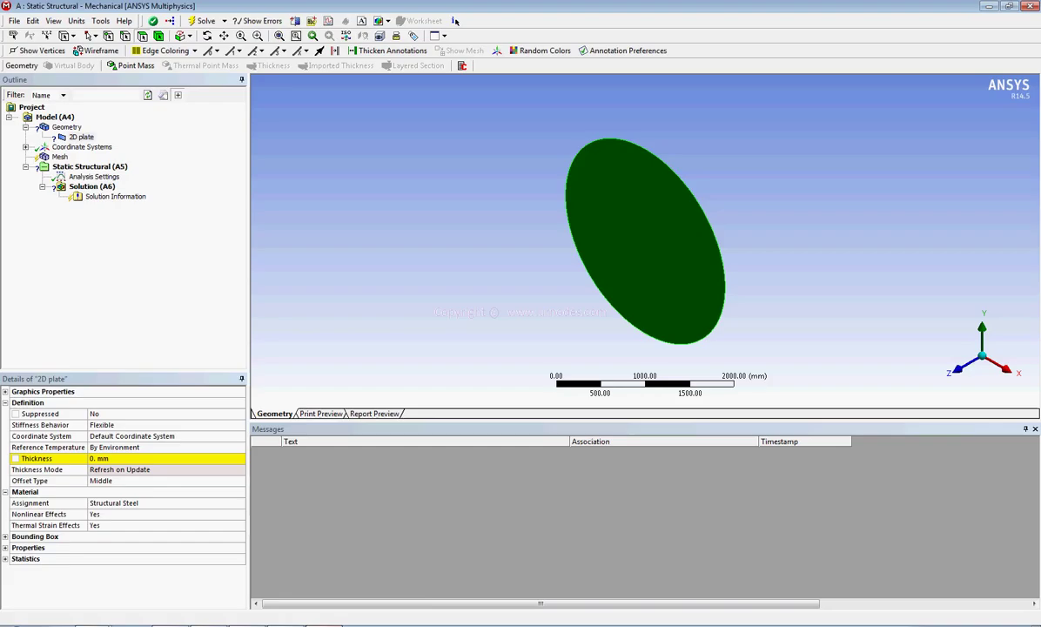
# Step: Enter a 10 mm thickness in the 2D plate body's details
pyautogui.click(102, 458)
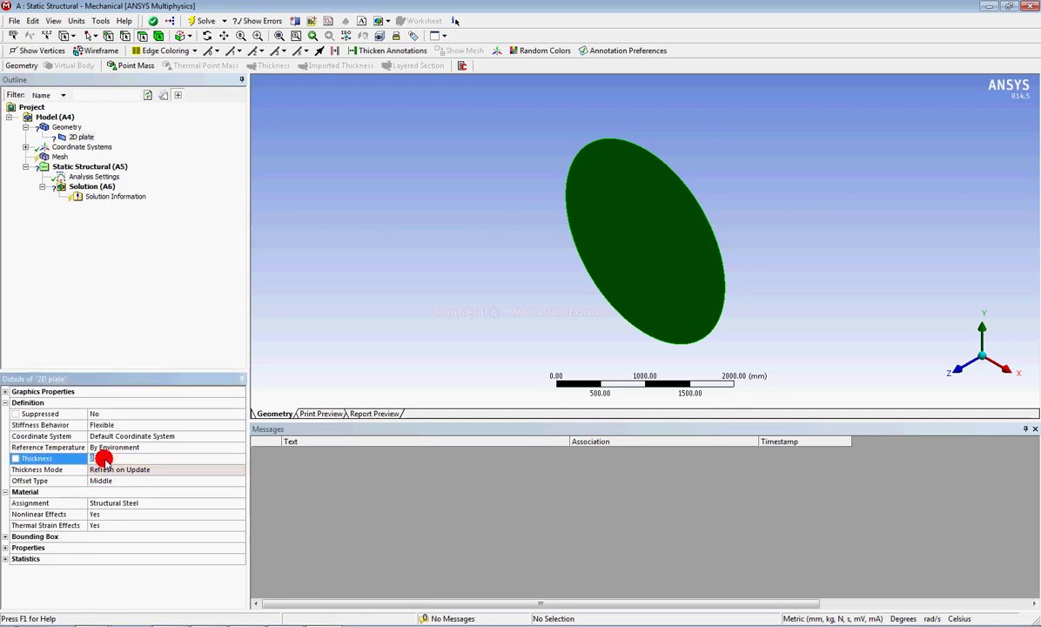
pyautogui.press('Return')
pyautogui.click(431, 281)
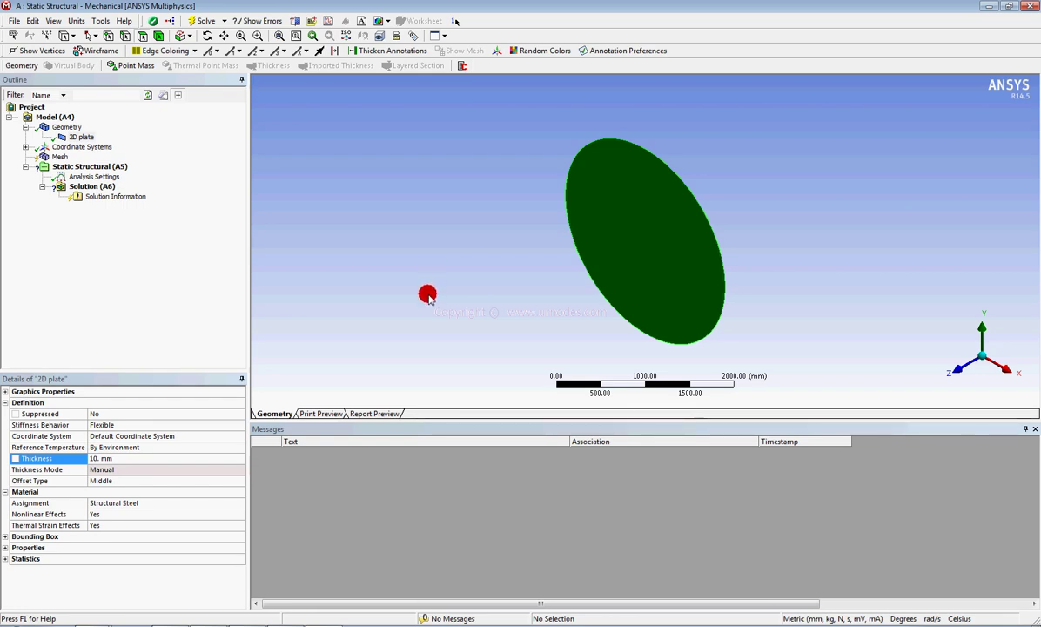
pyautogui.click(98, 167)
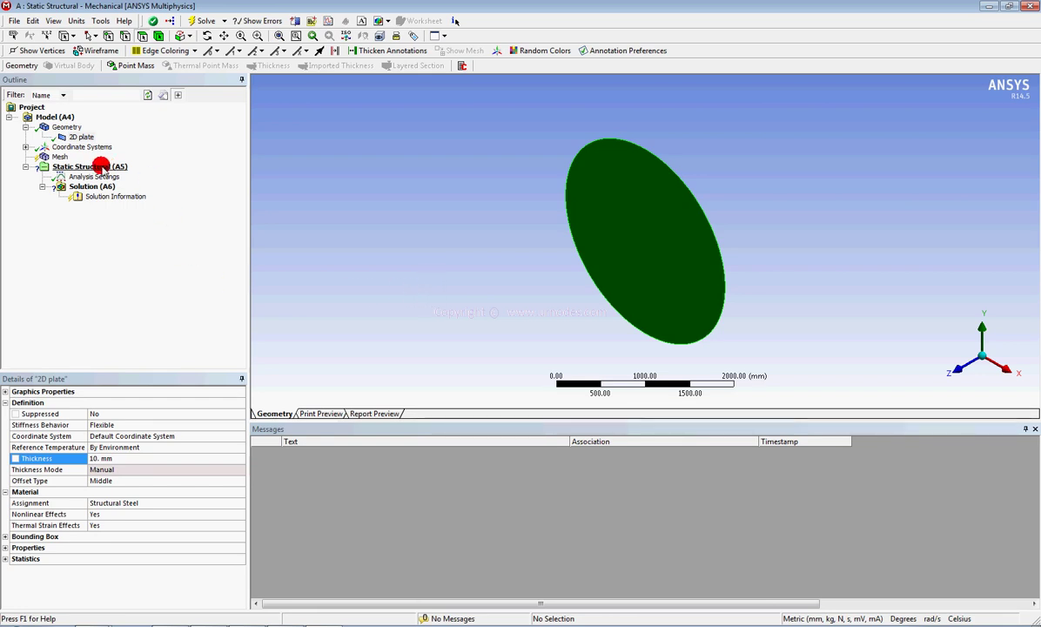
pyautogui.moveTo(479, 256); pyautogui.dragTo(521, 223, button='middle')
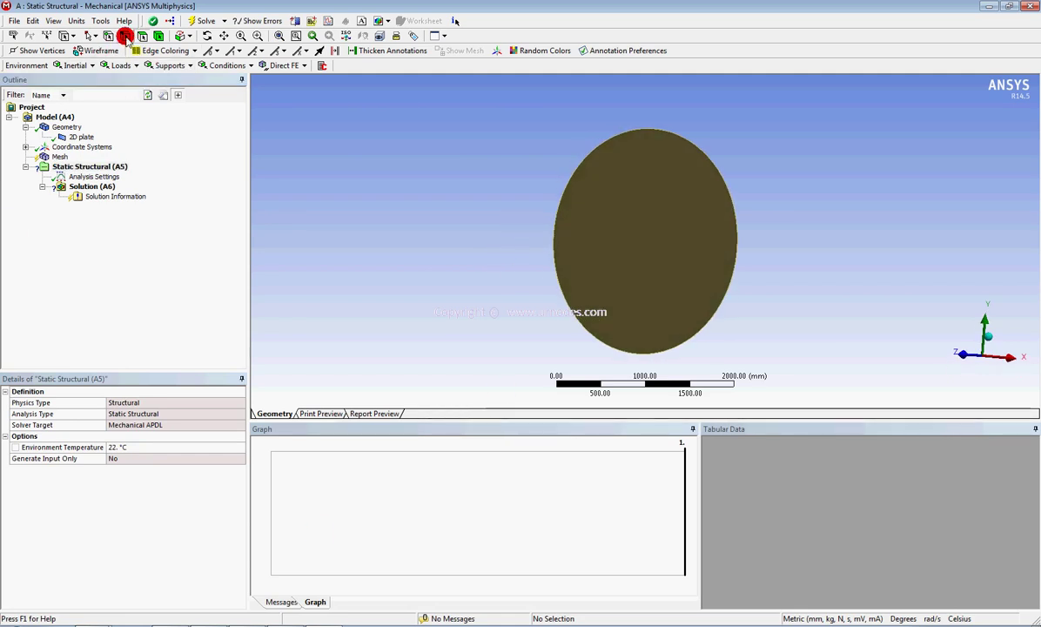
# Step: Add a Fixed Support on both outer edges of the circular plate
pyautogui.click(164, 65)
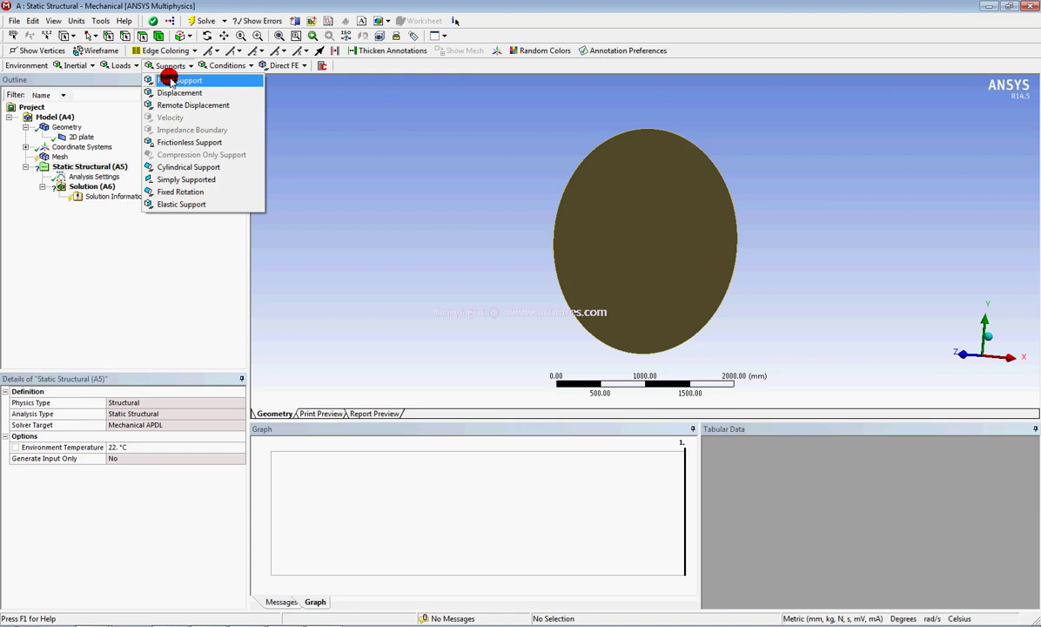
pyautogui.click(172, 81)
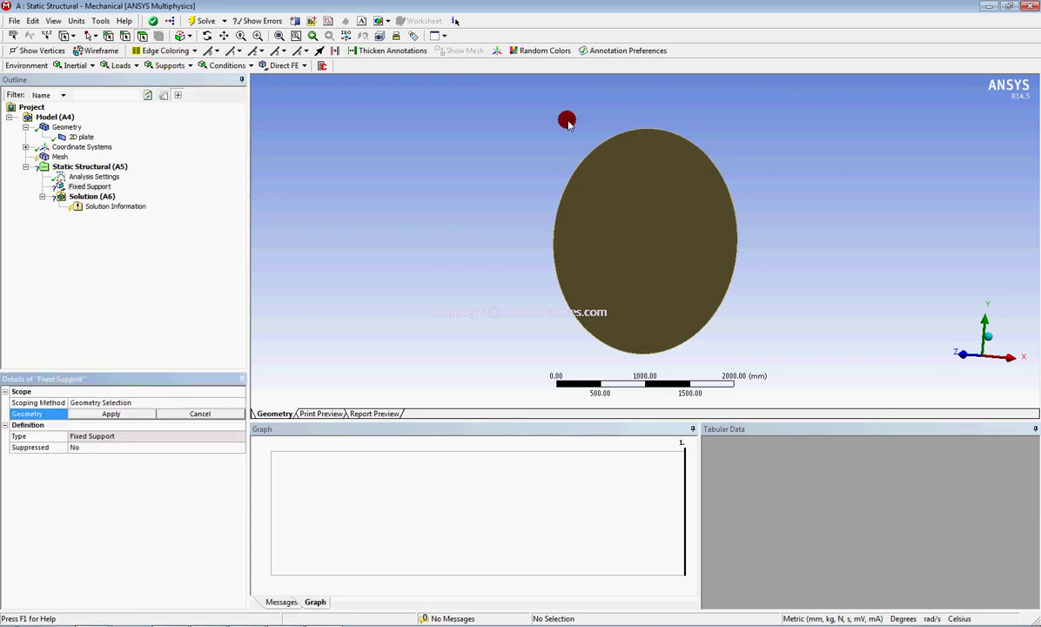
pyautogui.click(705, 155)
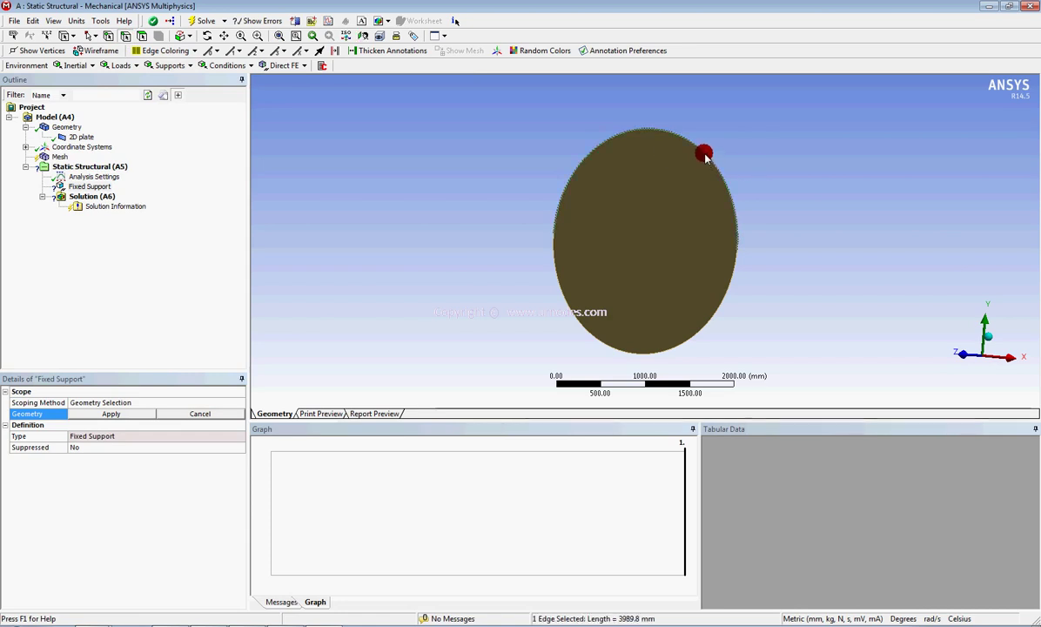
pyautogui.keyDown('ctrl'); pyautogui.click(733, 284); pyautogui.keyUp('ctrl')
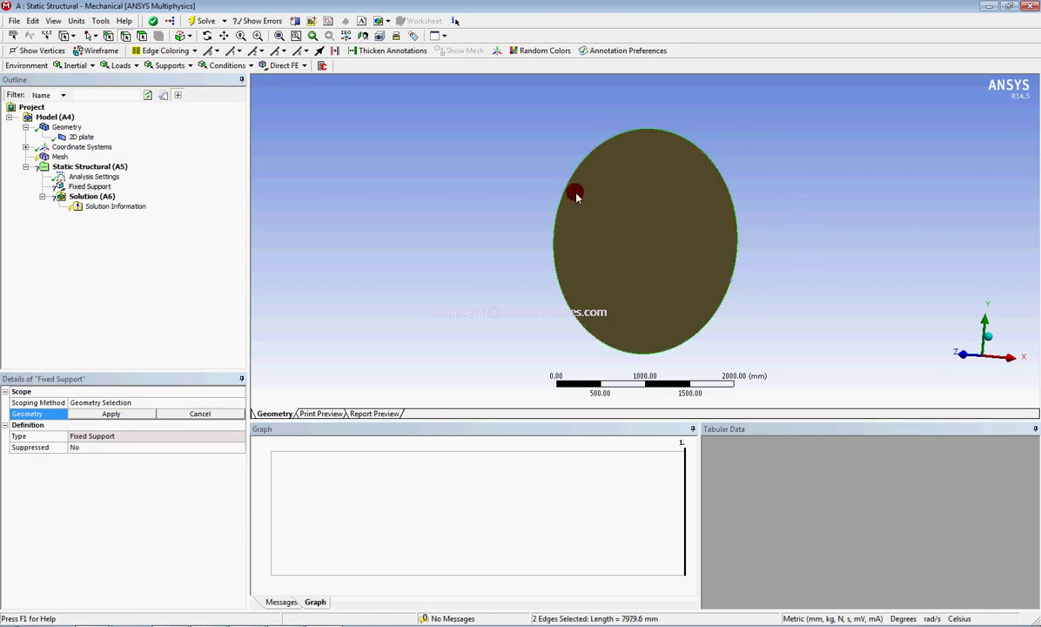
pyautogui.click(95, 414)
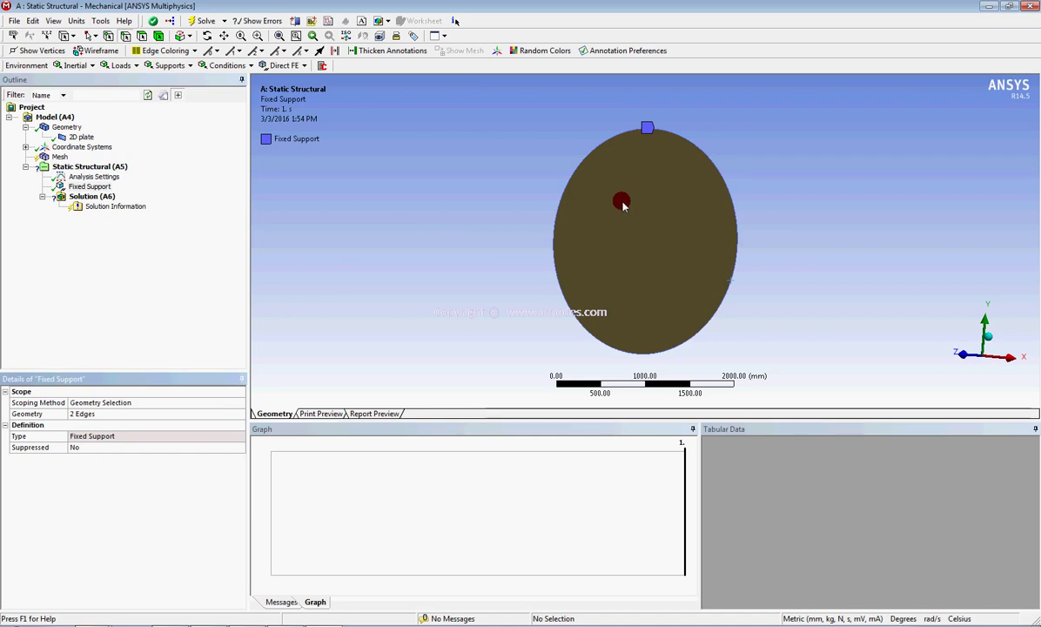
# Step: Apply a 10 MPa pressure to the plate face and solve the model
pyautogui.click(114, 65)
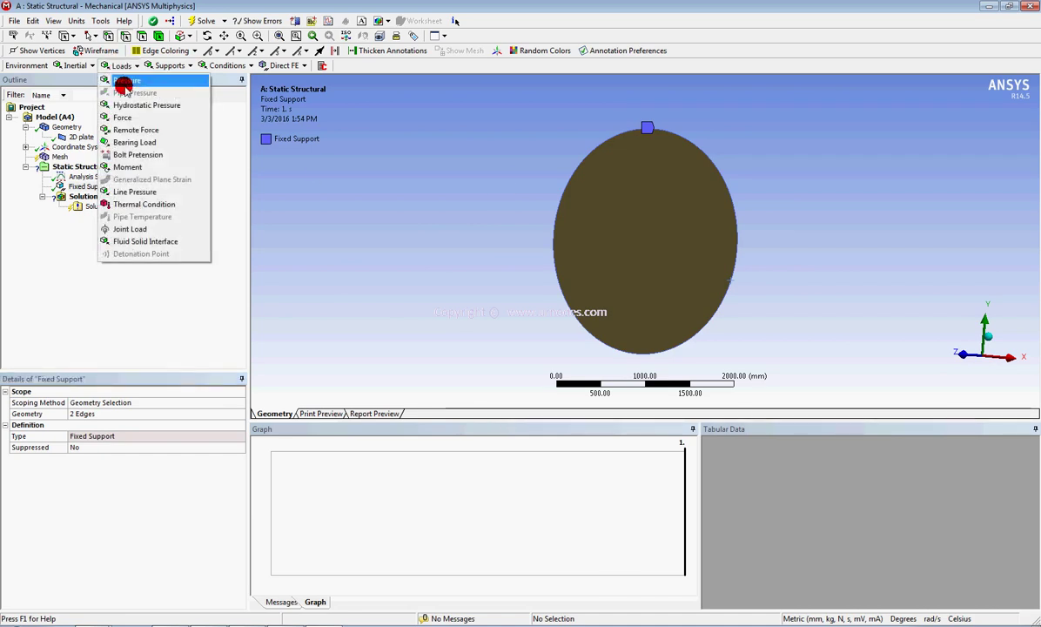
pyautogui.click(127, 80)
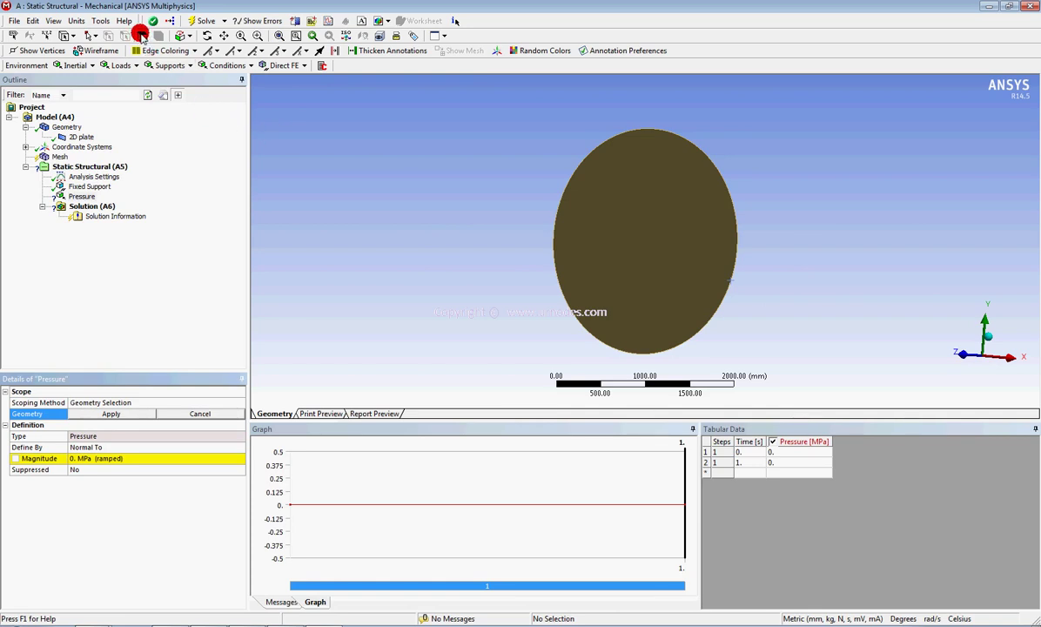
pyautogui.click(630, 219)
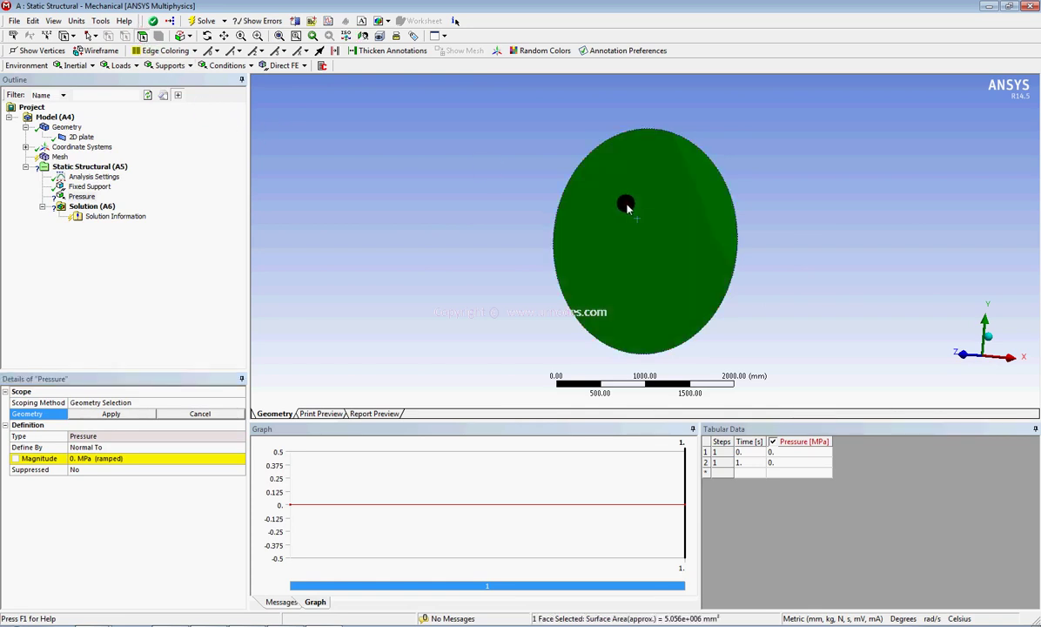
pyautogui.click(92, 415)
pyautogui.click(81, 458)
pyautogui.write('10')
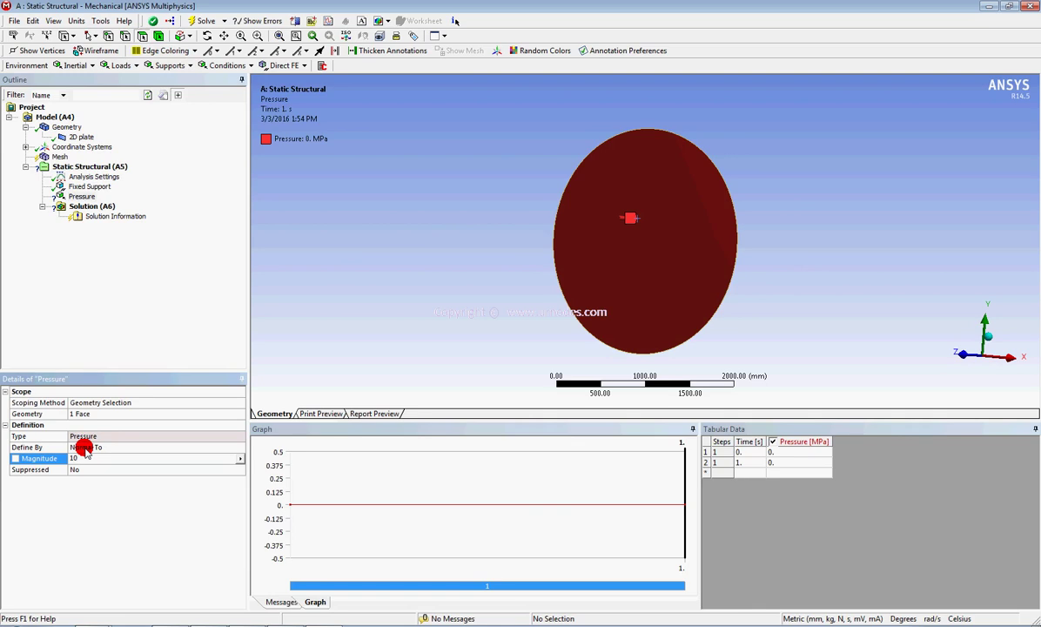
pyautogui.press('Return')
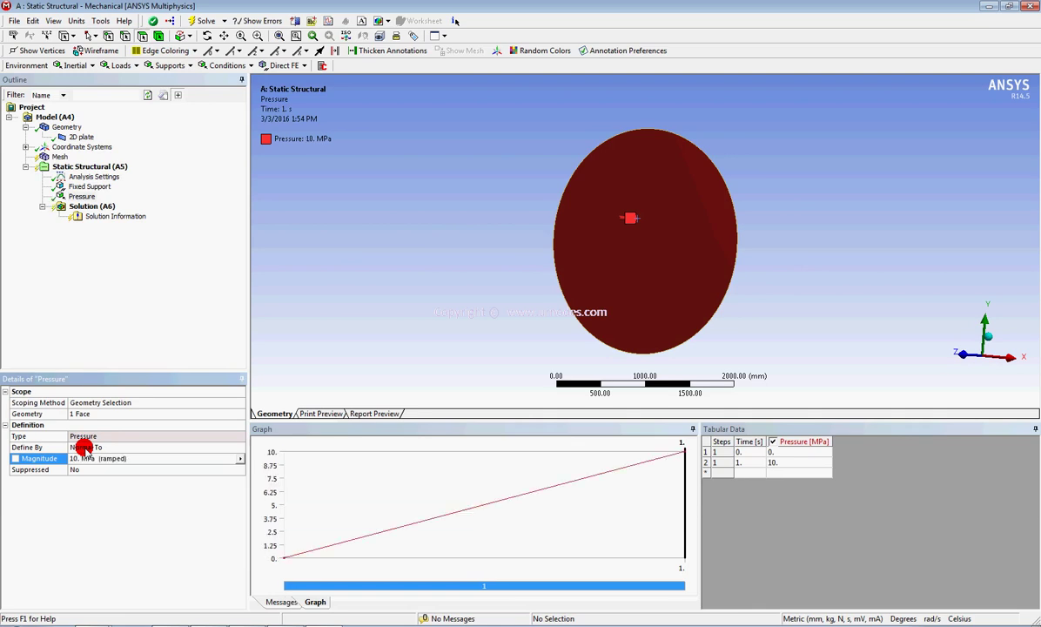
pyautogui.rightClick(74, 206)
pyautogui.click(97, 228)
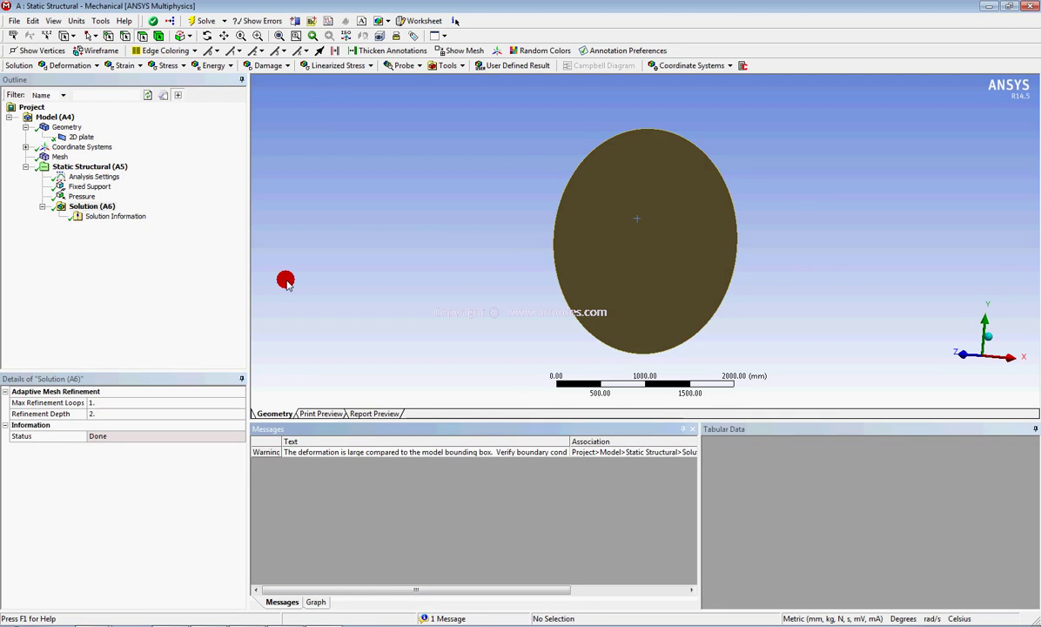
# Step: Read the full large-deformation warning in Messages, dismiss it, and select Analysis Settings
pyautogui.click(333, 453)
pyautogui.doubleClick(333, 452)
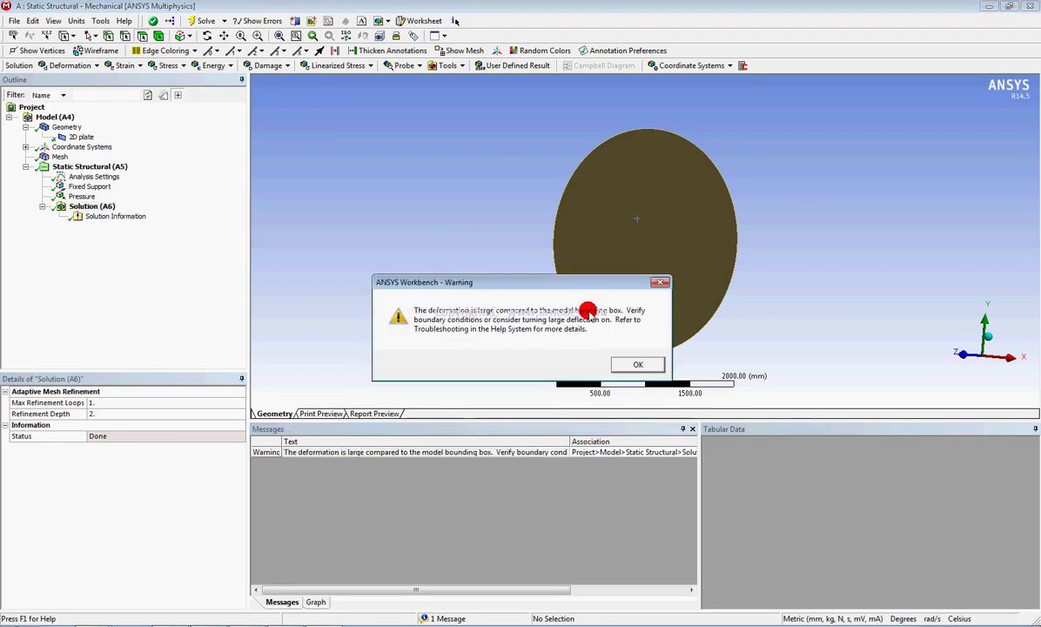
pyautogui.click(659, 283)
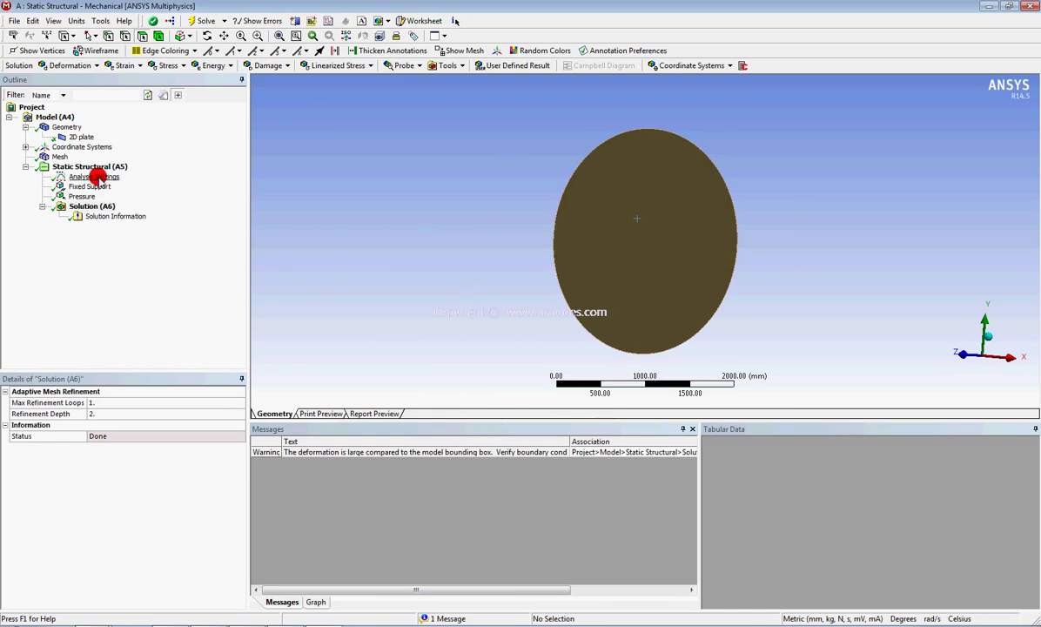
pyautogui.click(96, 176)
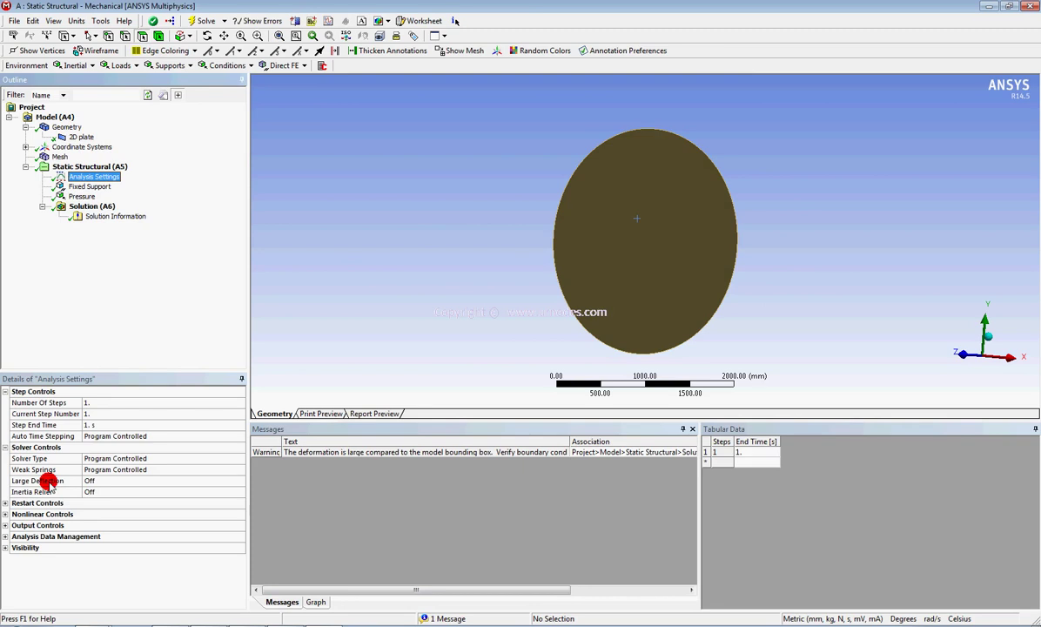
# Step: Set Large Deflection to On and re-solve the plate
pyautogui.click(134, 482)
pyautogui.click(228, 481)
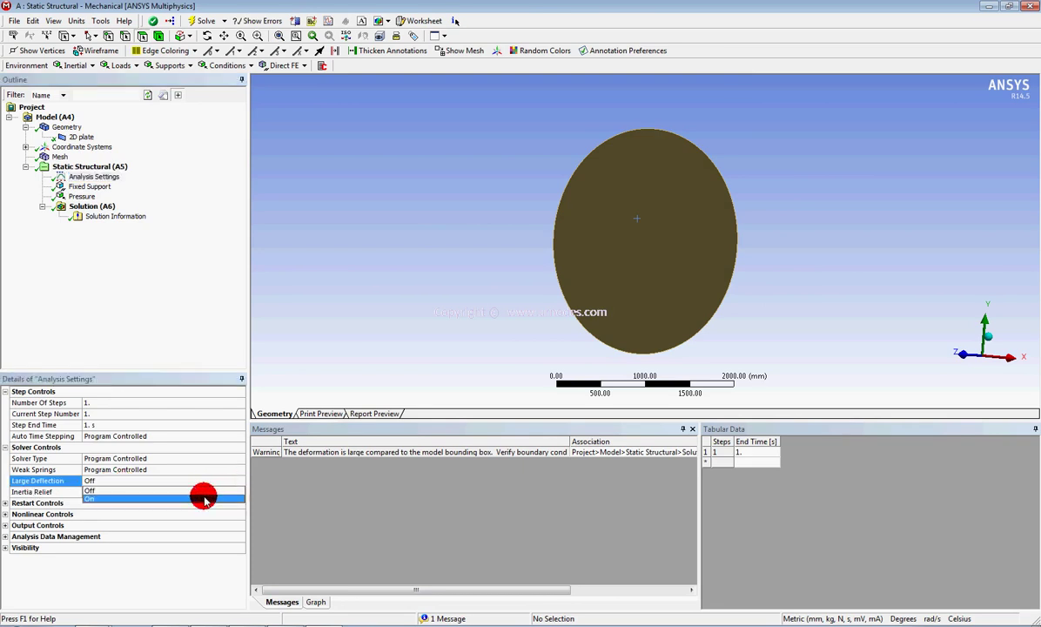
pyautogui.click(202, 495)
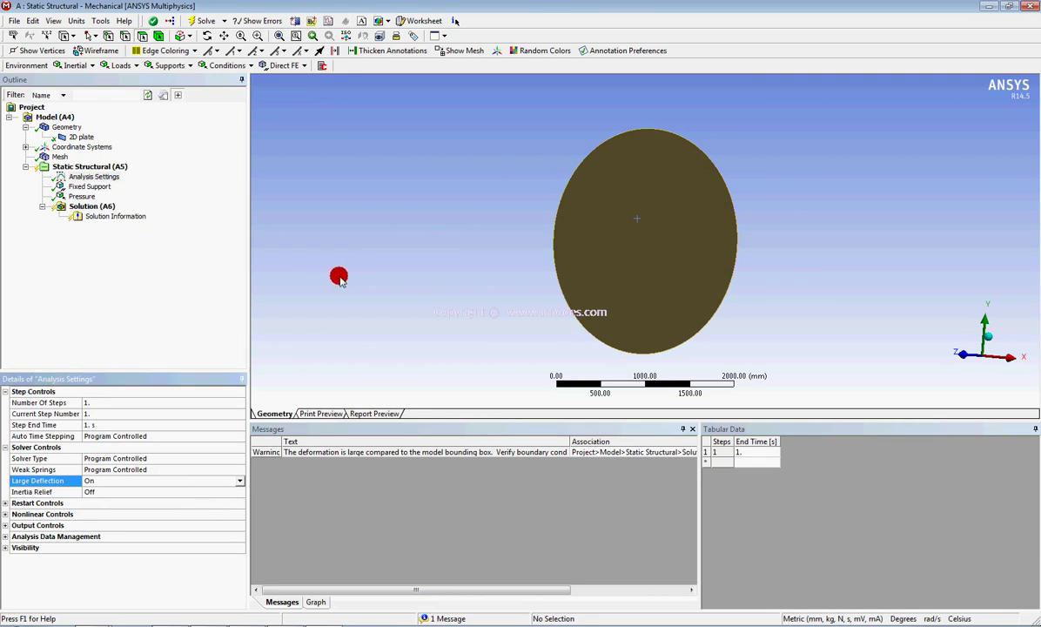
pyautogui.click(202, 21)
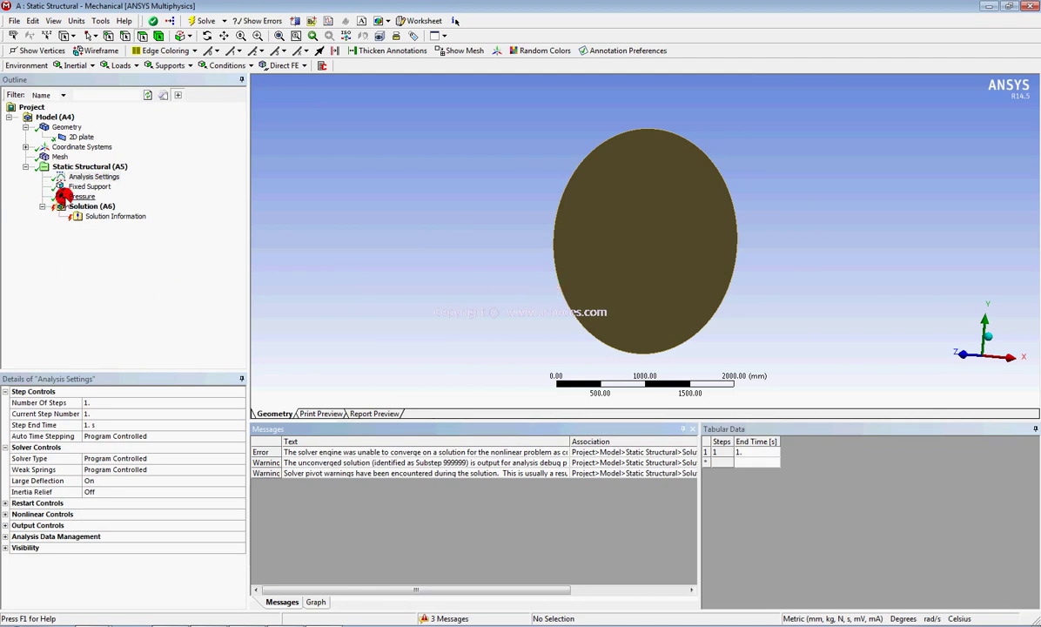
pyautogui.click(66, 195)
# Step: Reduce the pressure magnitude to 1 MPa and re-solve the model
pyautogui.click(72, 457)
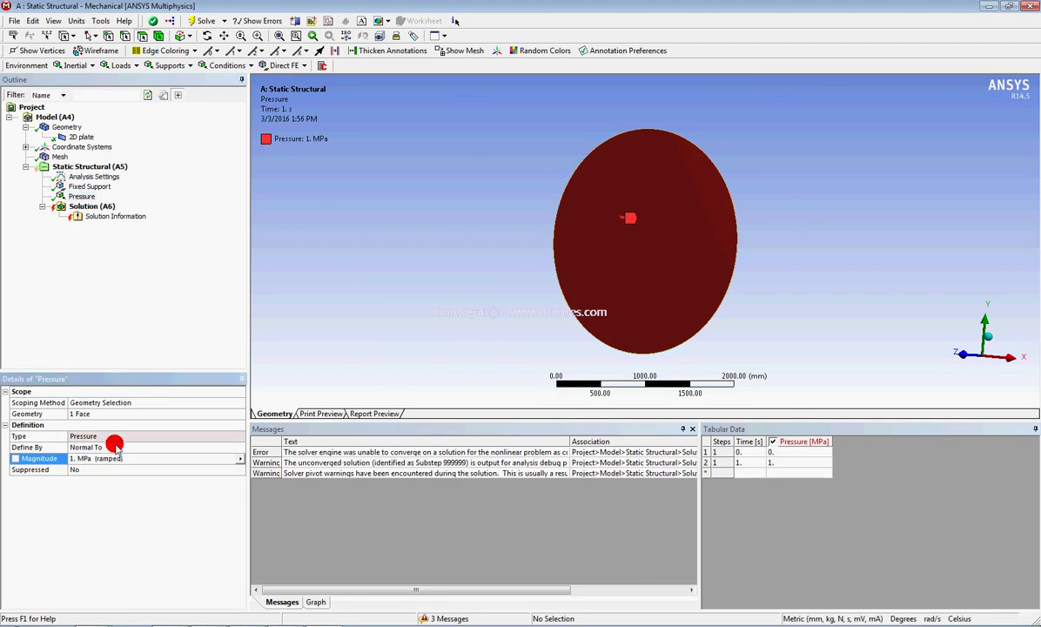
pyautogui.click(209, 20)
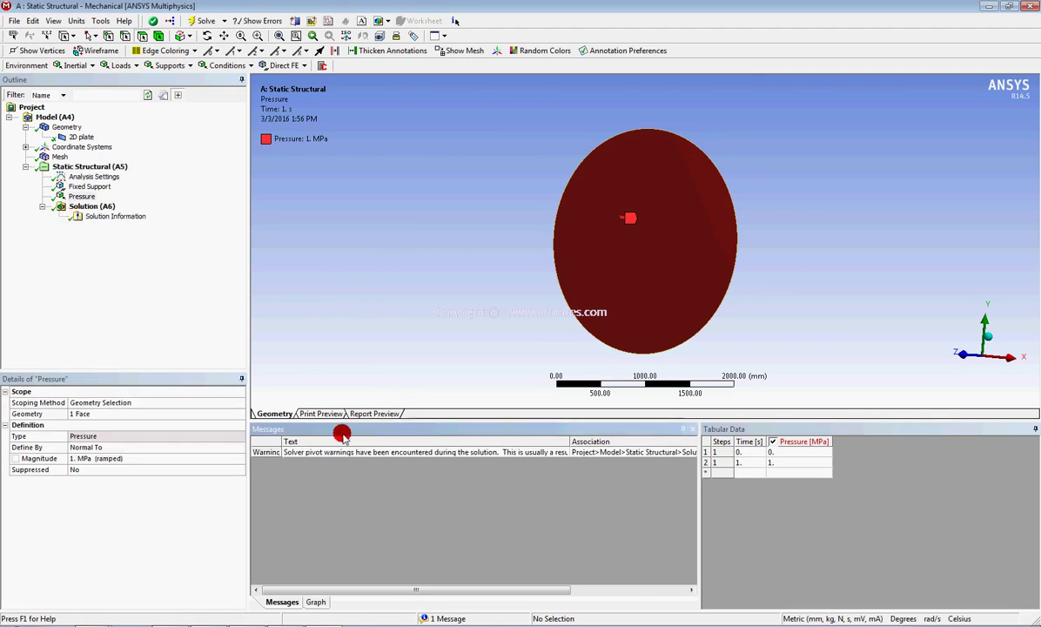
pyautogui.click(81, 206)
pyautogui.moveTo(544, 261); pyautogui.dragTo(440, 264, button='middle')
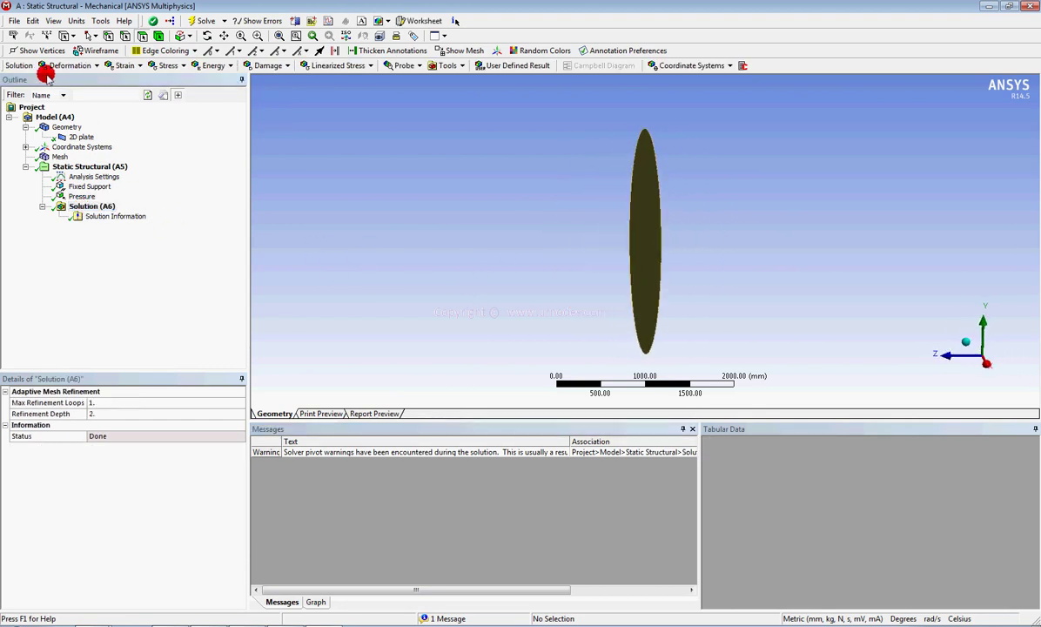
# Step: Insert a Total Deformation result and solve it, peaking at 70.132 mm
pyautogui.click(66, 65)
pyautogui.click(70, 80)
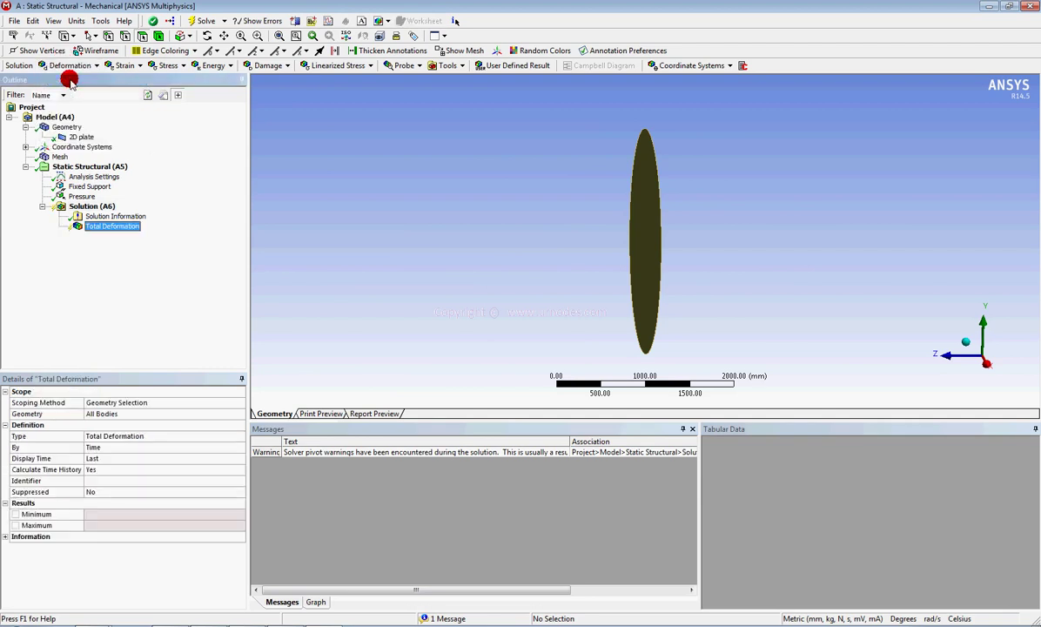
pyautogui.click(202, 20)
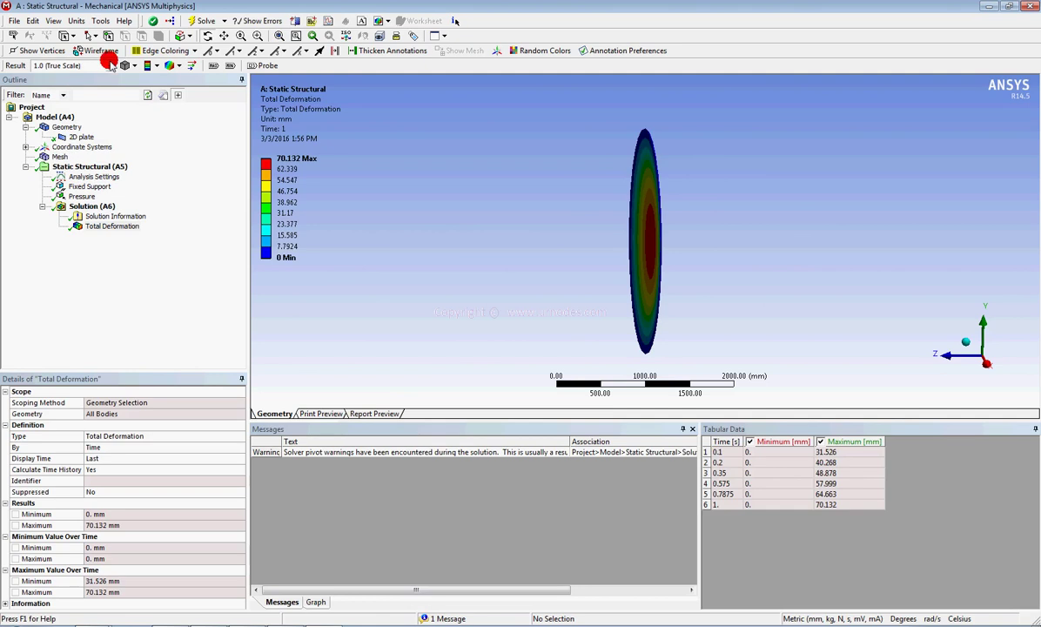
# Step: Display the deformation at 13 (5x Auto) scale and show the deformation-versus-time graph
pyautogui.click(109, 65)
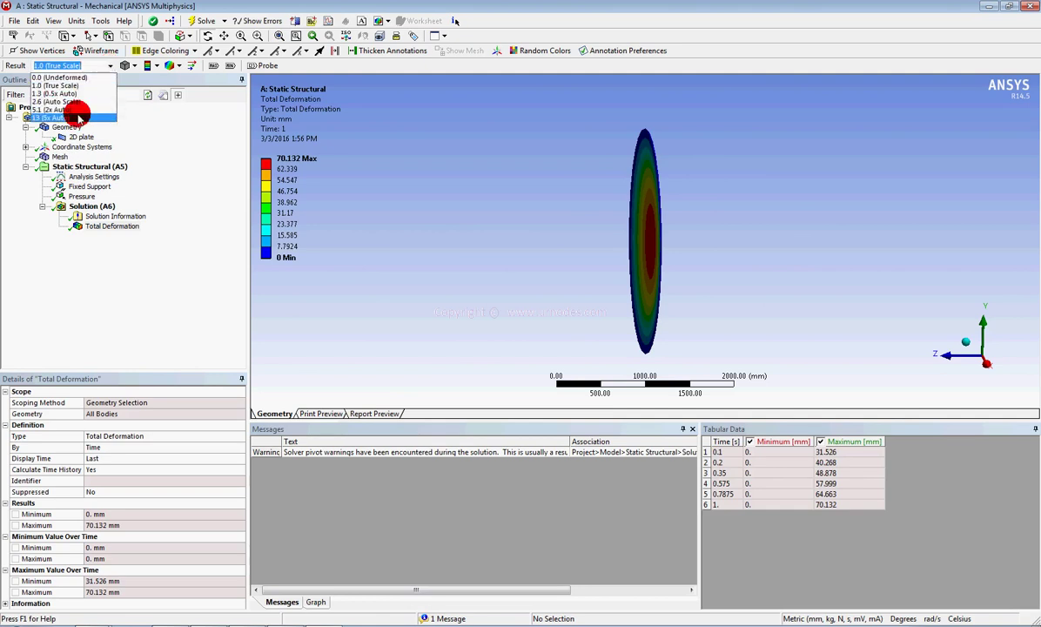
pyautogui.click(74, 117)
pyautogui.moveTo(532, 226); pyautogui.dragTo(389, 327, button='middle')
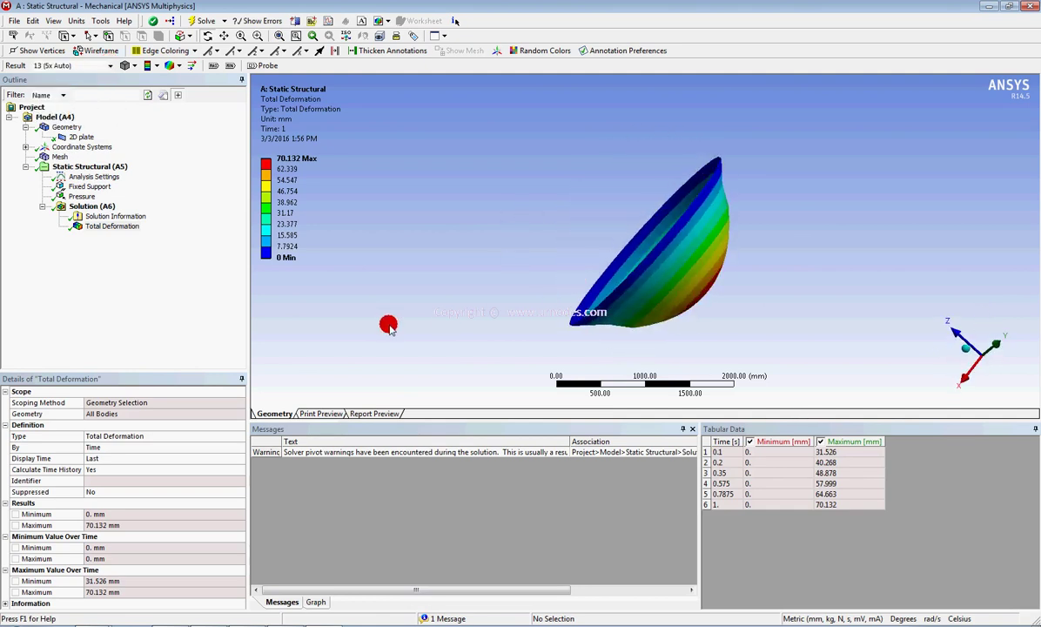
pyautogui.click(70, 206)
pyautogui.click(88, 226)
pyautogui.moveTo(585, 288); pyautogui.dragTo(680, 254, button='middle')
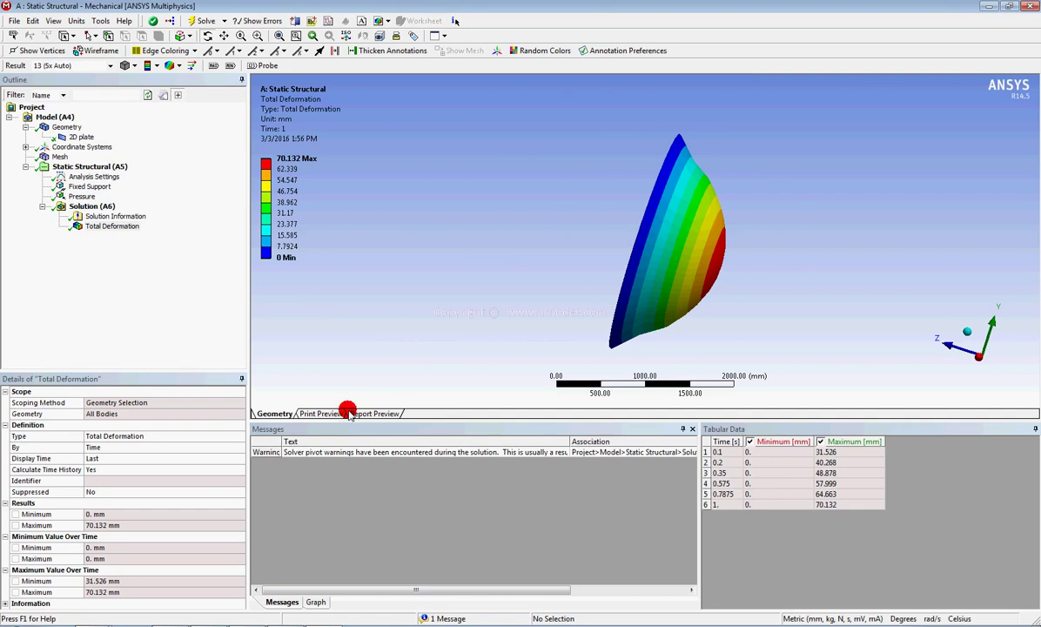
pyautogui.click(310, 602)
pyautogui.moveTo(532, 309); pyautogui.dragTo(387, 385, button='middle')
pyautogui.click(265, 204)
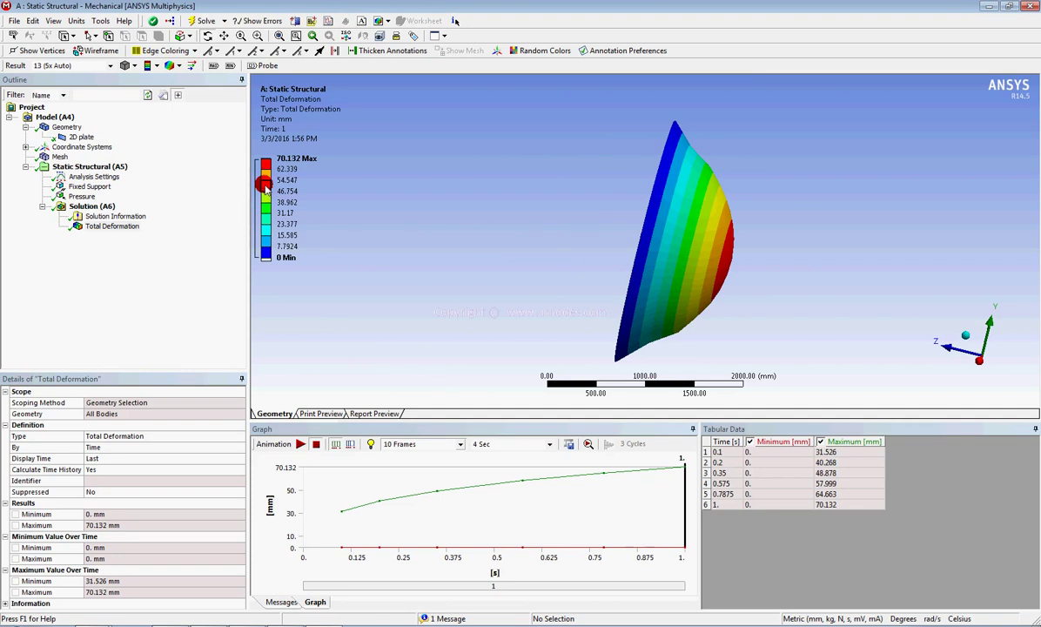
# Step: Play the total deformation animation from the Graph panel
pyautogui.click(299, 444)
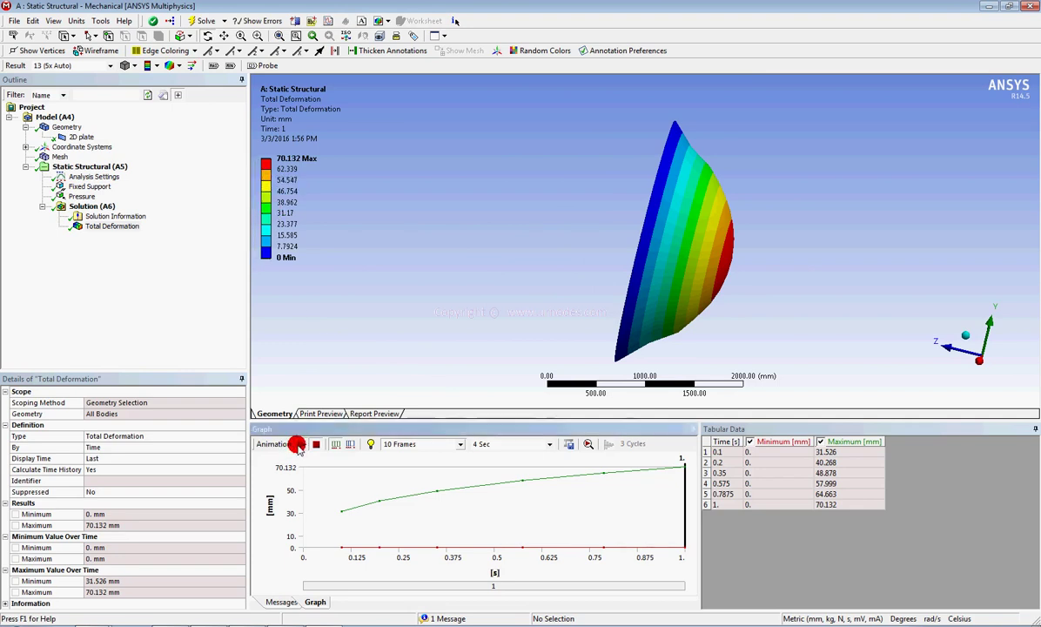